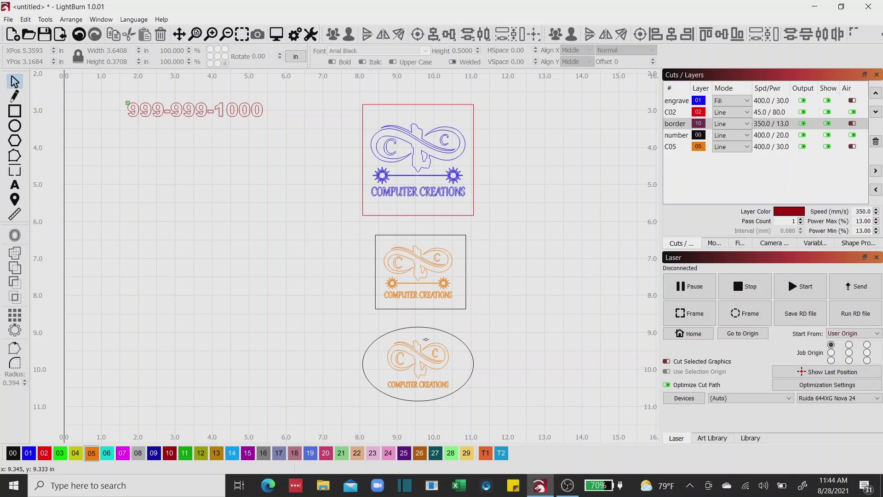
Step: Turn off output for the border, number and C05 layers, and preview only the large square design
left_click(802, 130)
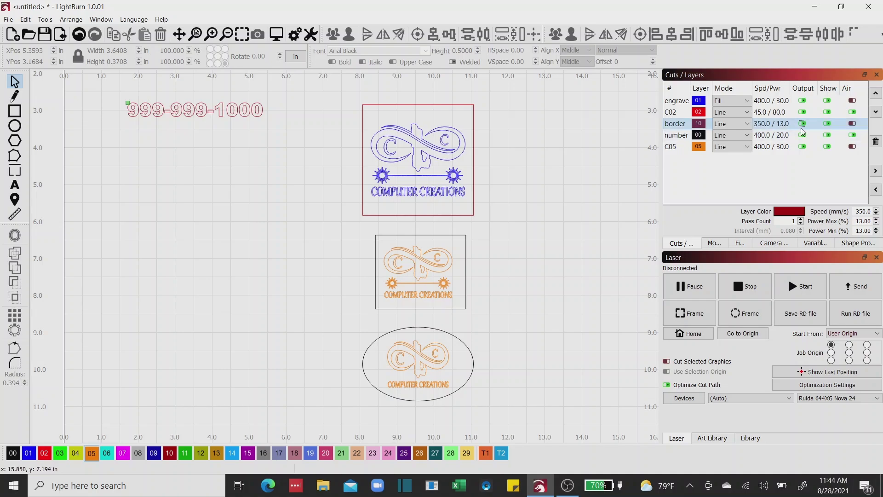
left_click(802, 135)
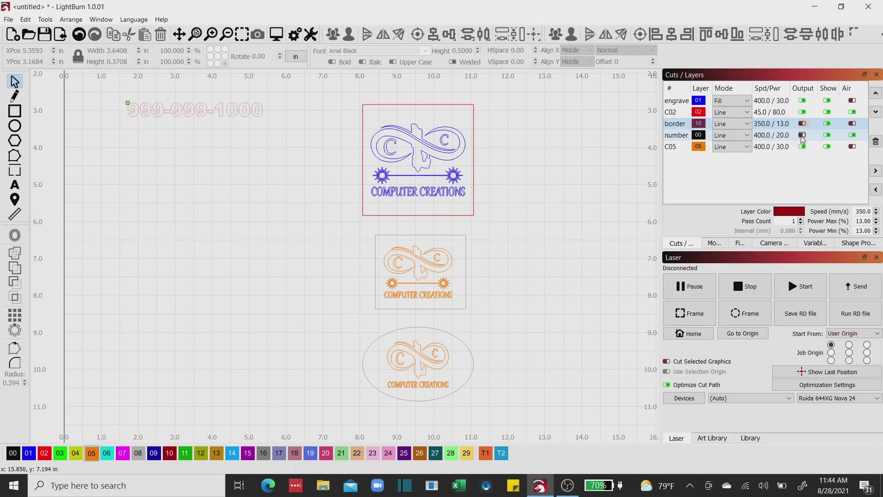
left_click(802, 146)
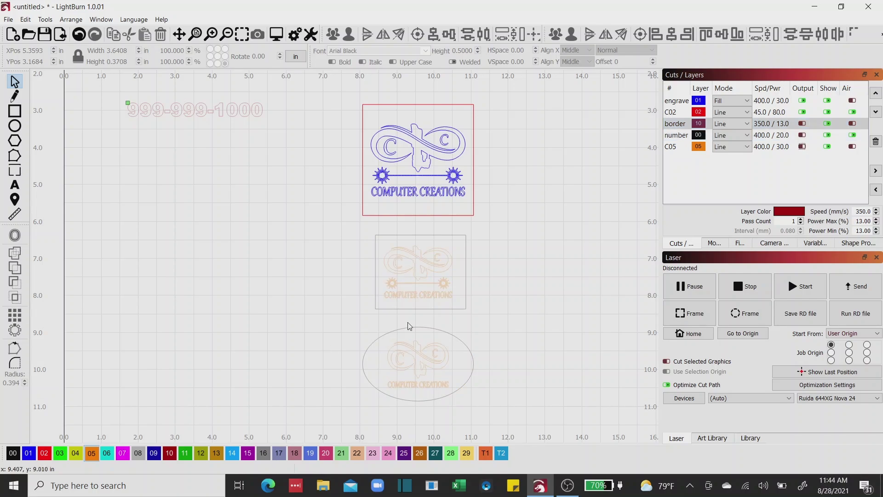
left_click(277, 35)
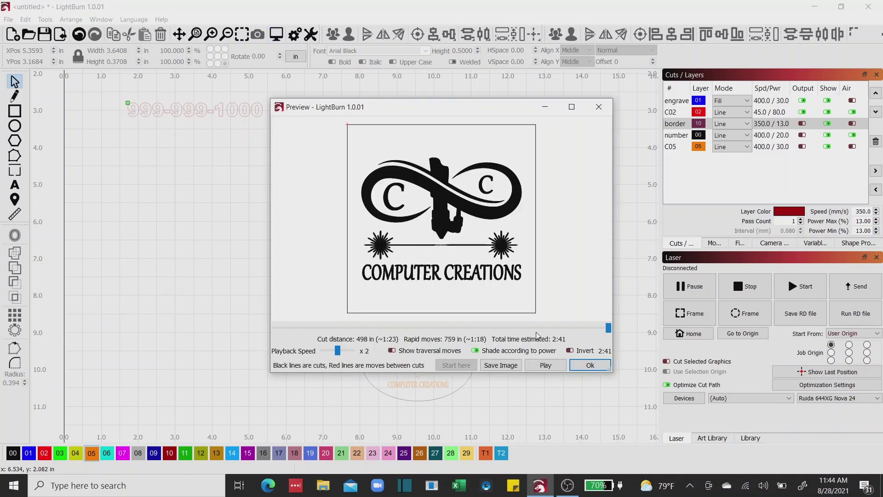
left_click(590, 365)
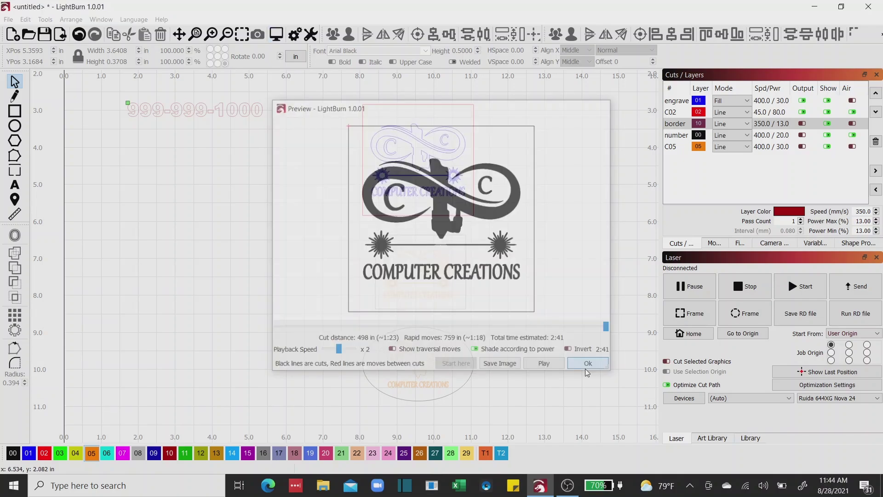
Step: Turn output back on for the C05, number and border layers, and preview the whole layout
left_click(802, 146)
left_click(803, 135)
left_click(803, 124)
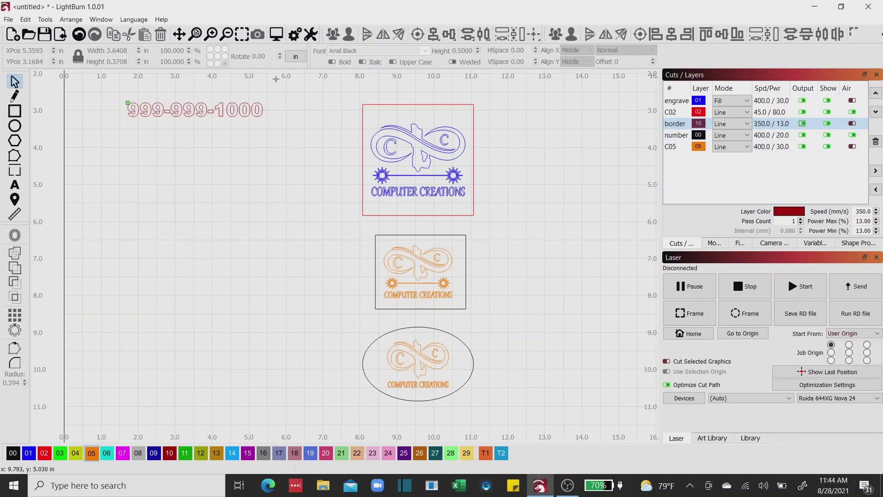
left_click(276, 34)
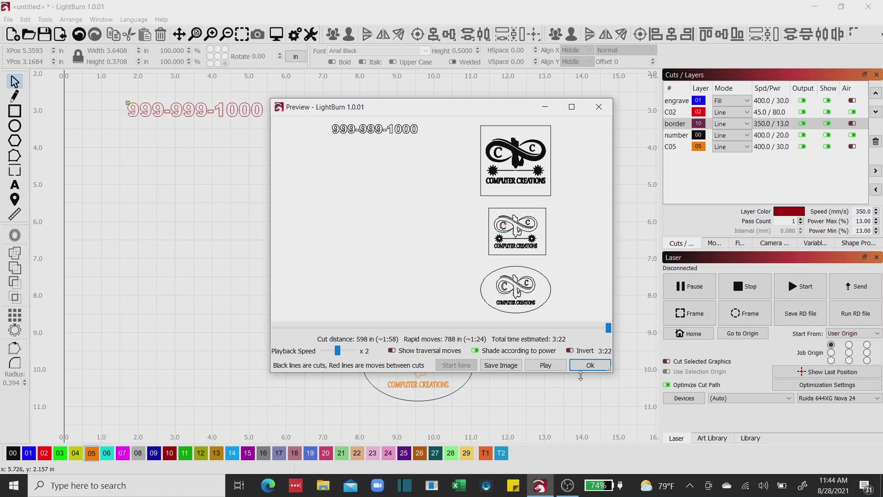
left_click(592, 367)
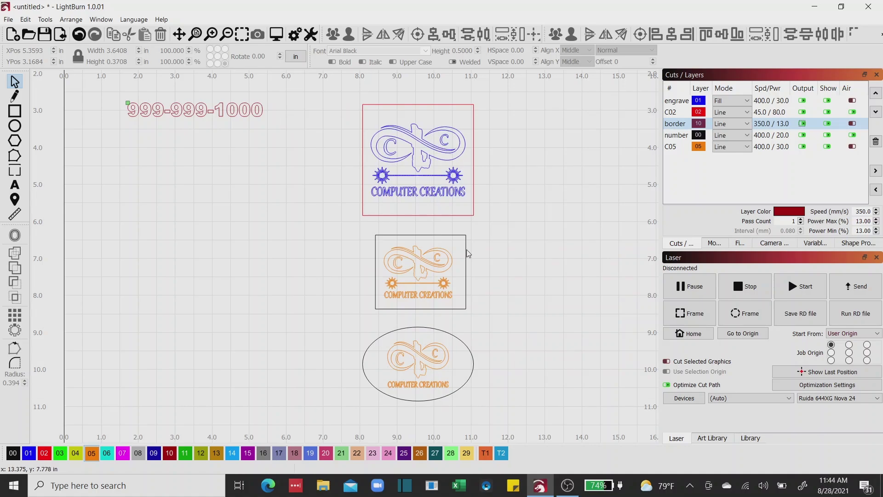
Step: Disable output for the border, number and C05 layers
left_click(803, 123)
left_click(803, 135)
left_click(802, 146)
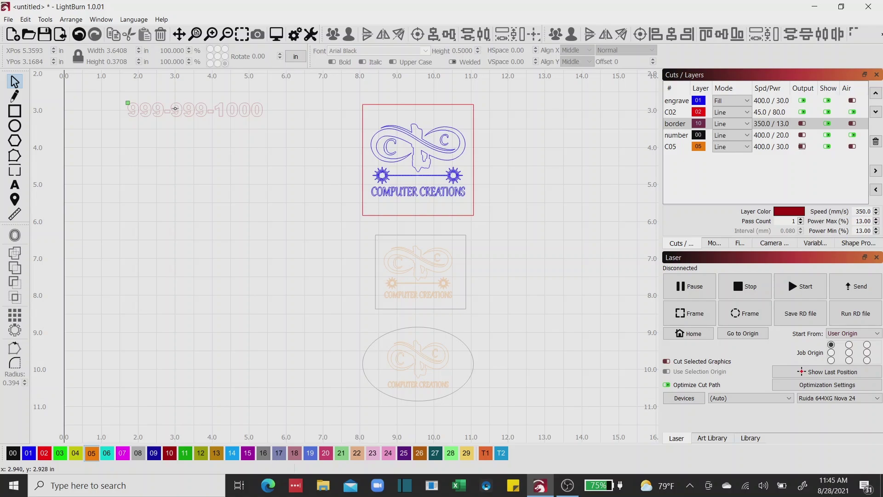
Step: Move the phone number text beside the small rectangle design, to about X 16.04, Y 6.72 in, preview the job and clear the selection
left_click_drag(175, 109, 592, 245)
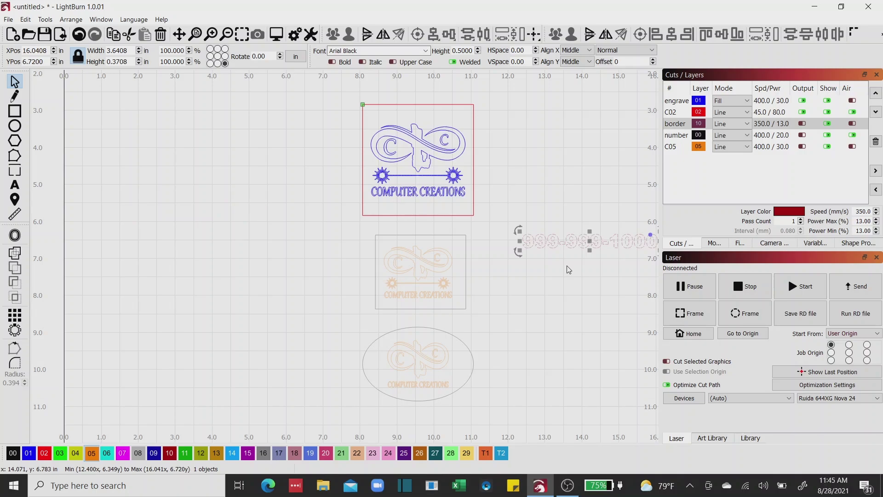
left_click_drag(434, 177, 370, 191)
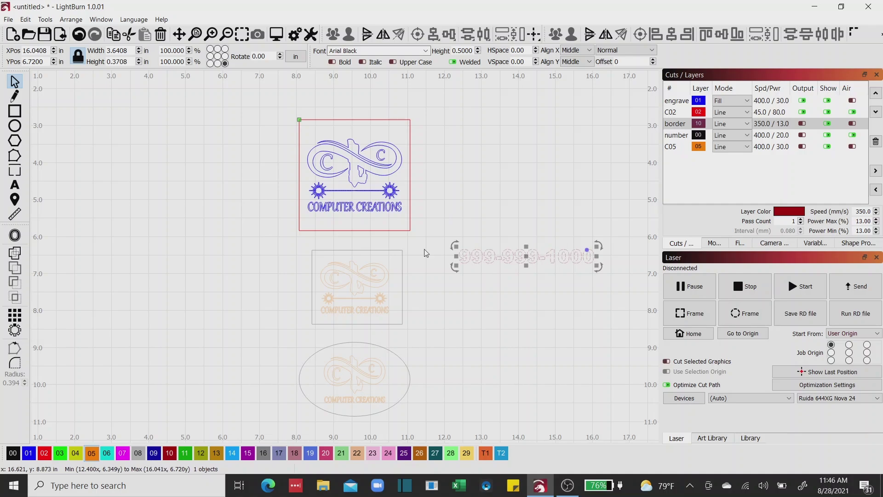
key("alt+p")
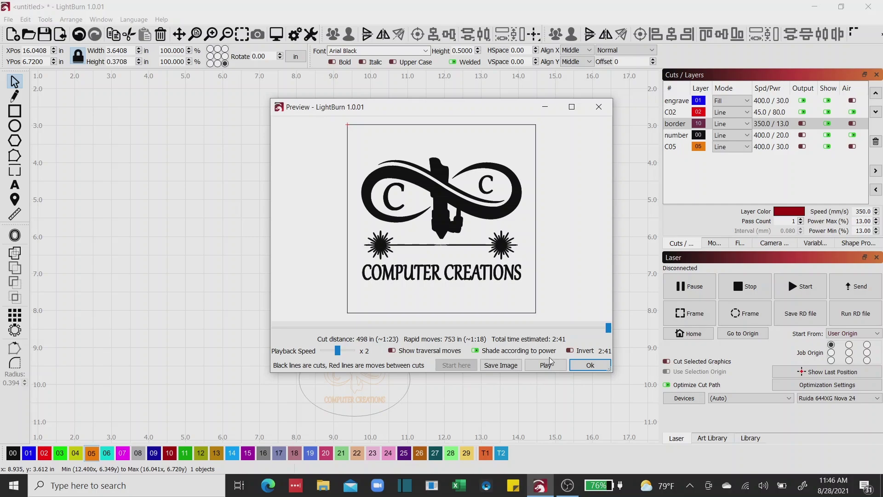
key("Escape")
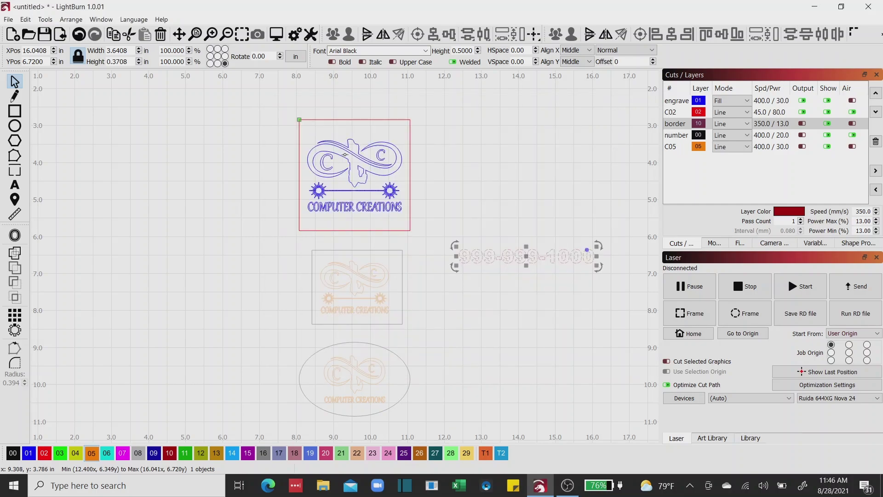
left_click_drag(272, 99, 272, 141)
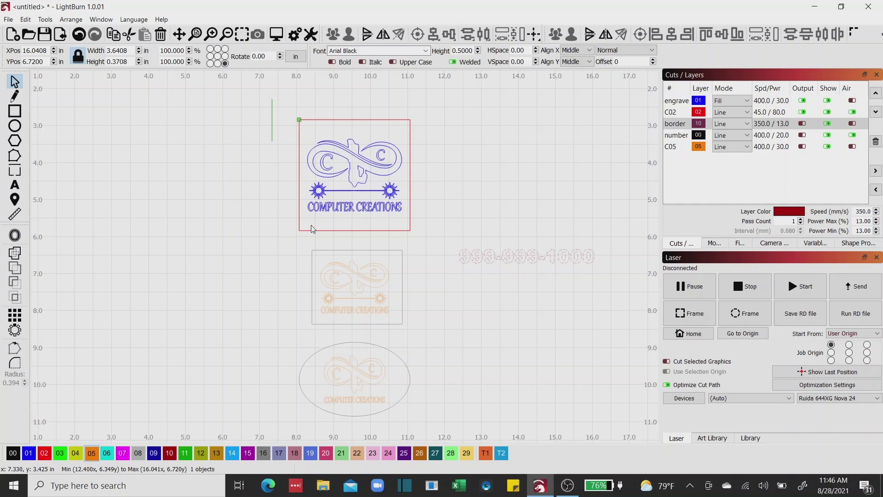
left_click(312, 229)
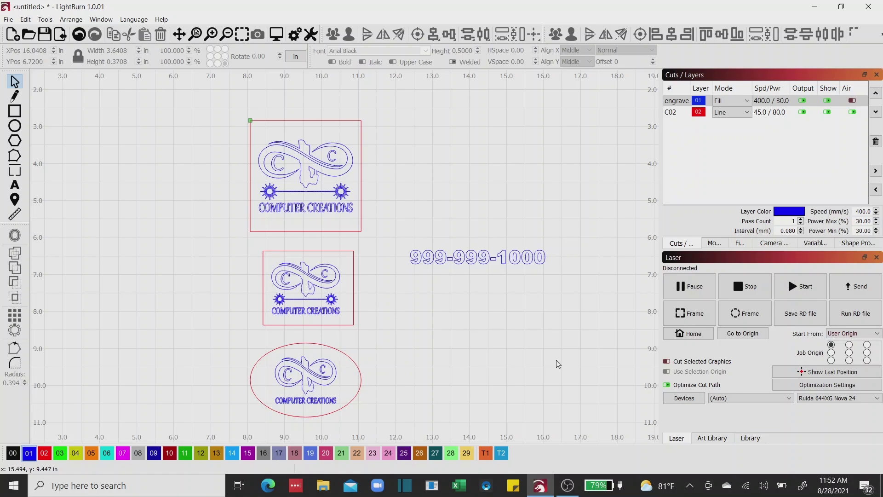
Step: Enable Cut Selected Graphics and Use Selection Origin, and try previewing the job without selecting anything
left_click(667, 362)
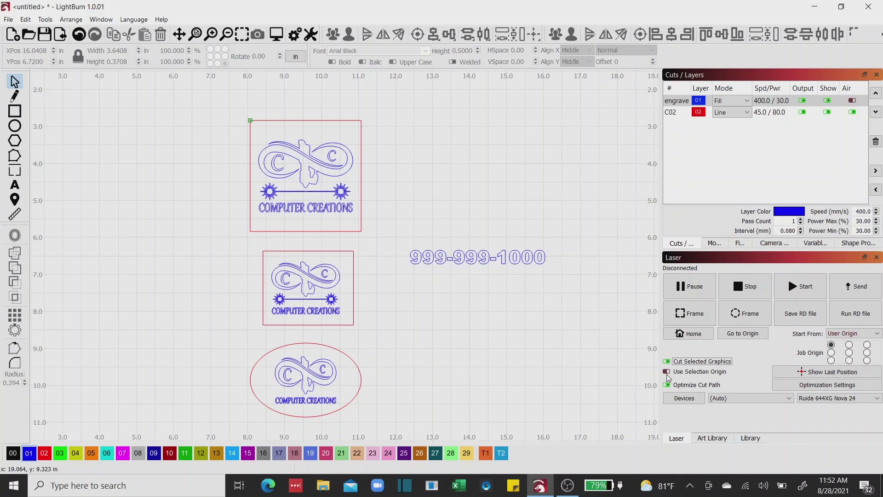
left_click(666, 372)
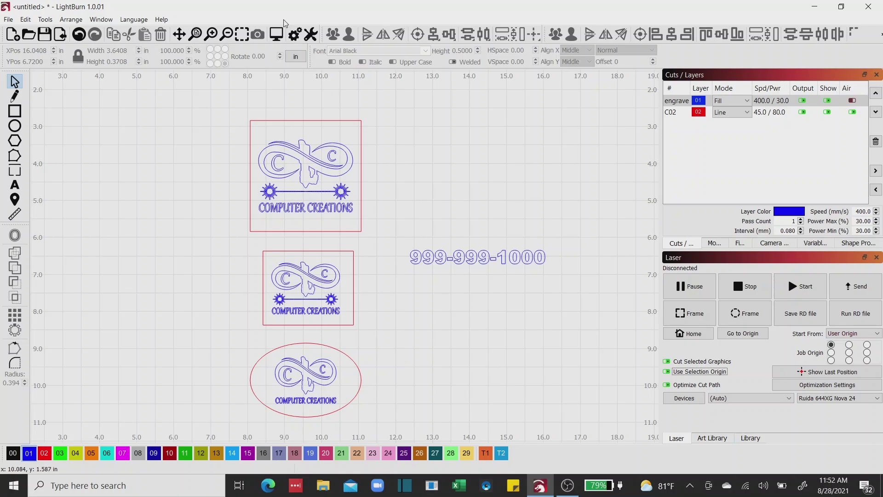
left_click(276, 34)
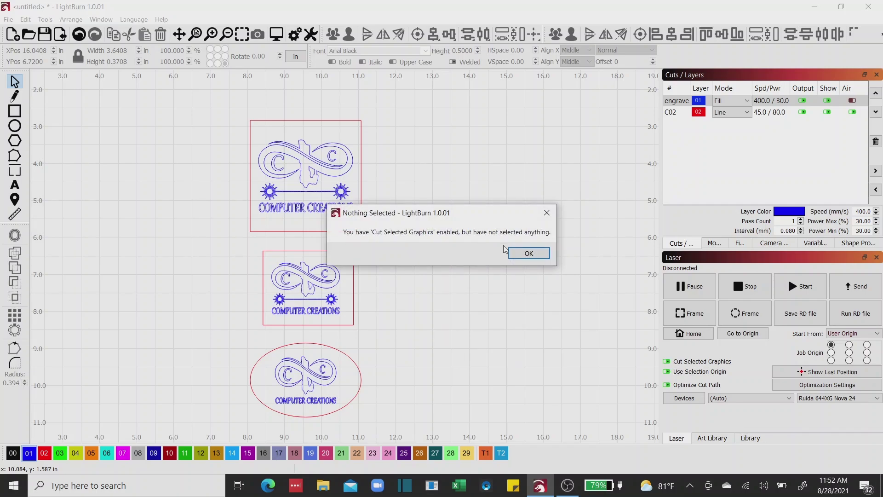
left_click(528, 253)
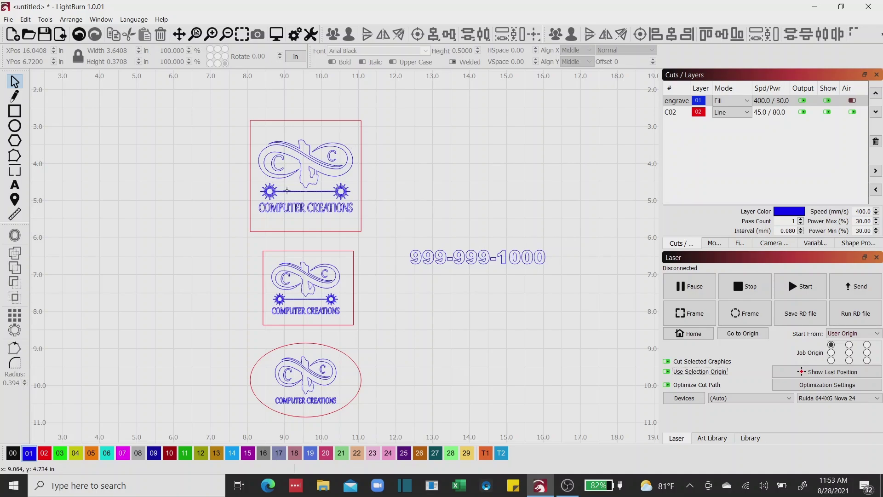
Step: Select the large square design together with its border, preview it and clear the selection
left_click_drag(232, 107, 380, 249)
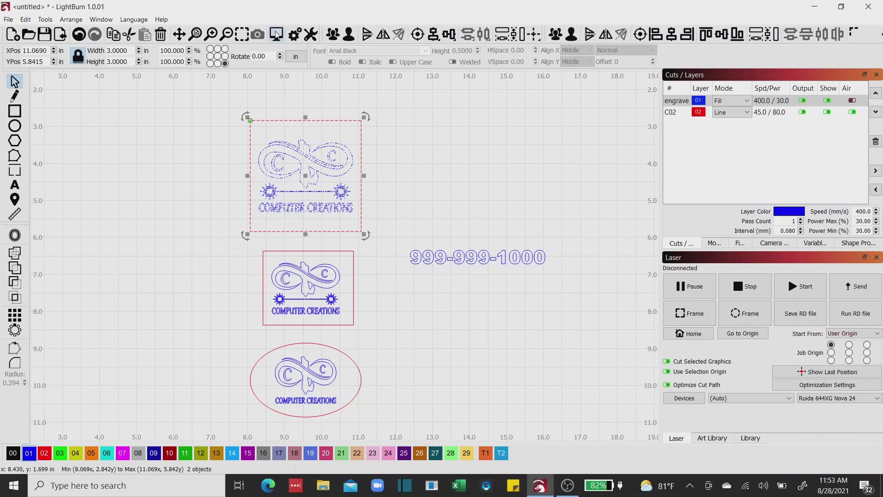
left_click(276, 34)
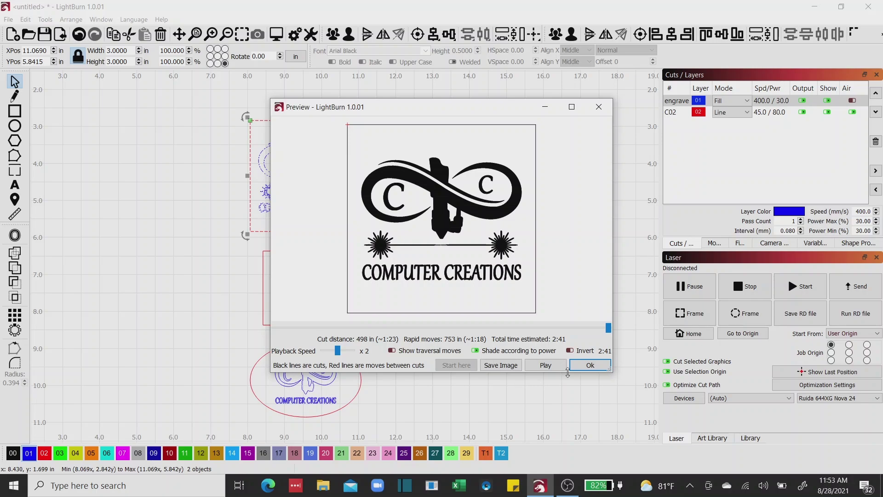
left_click(584, 365)
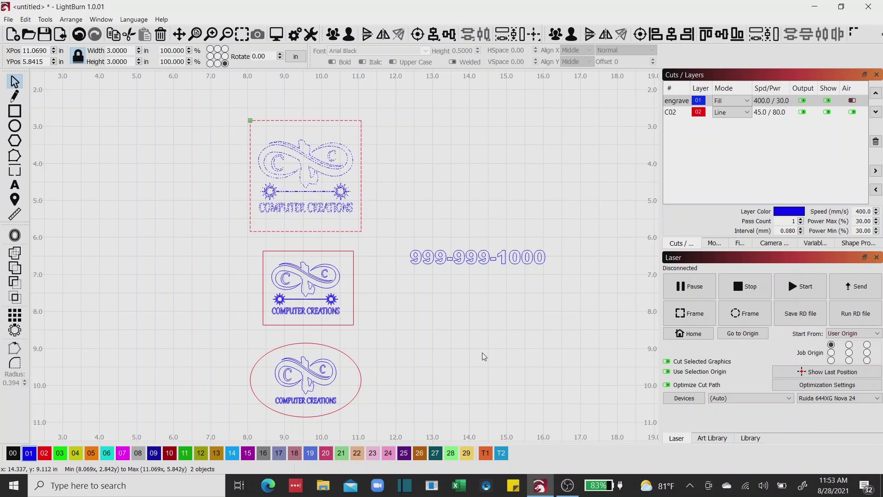
key("Escape")
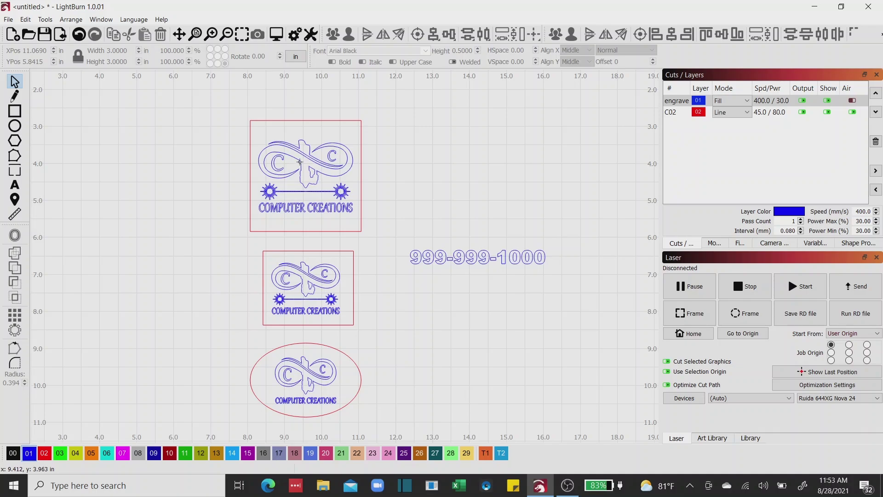
Step: Select only the logo inside the large square and preview it without the border
left_click(300, 162)
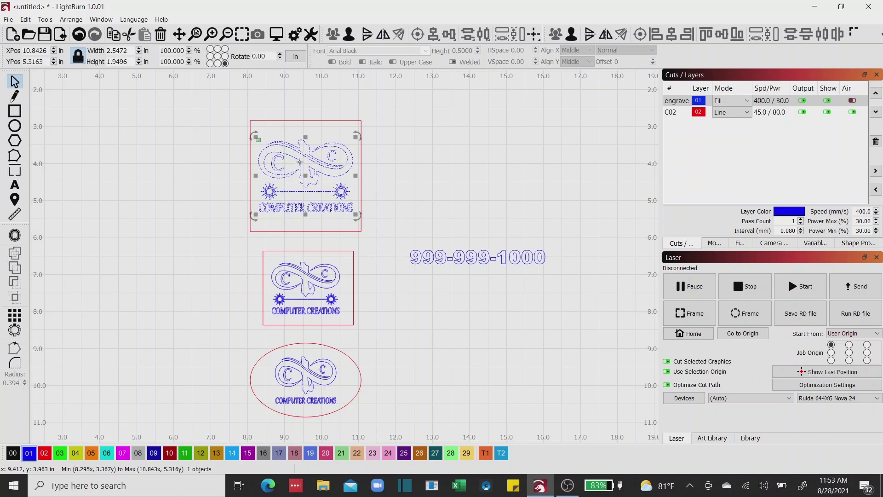
left_click(275, 35)
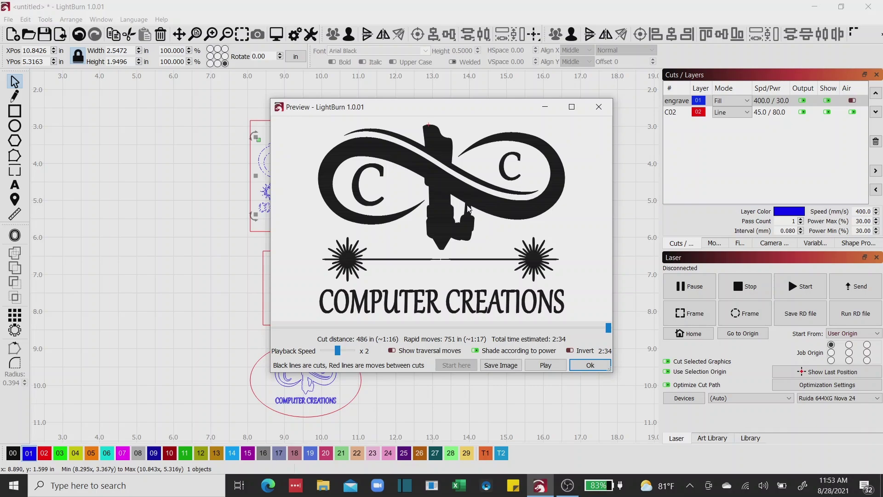
left_click(583, 365)
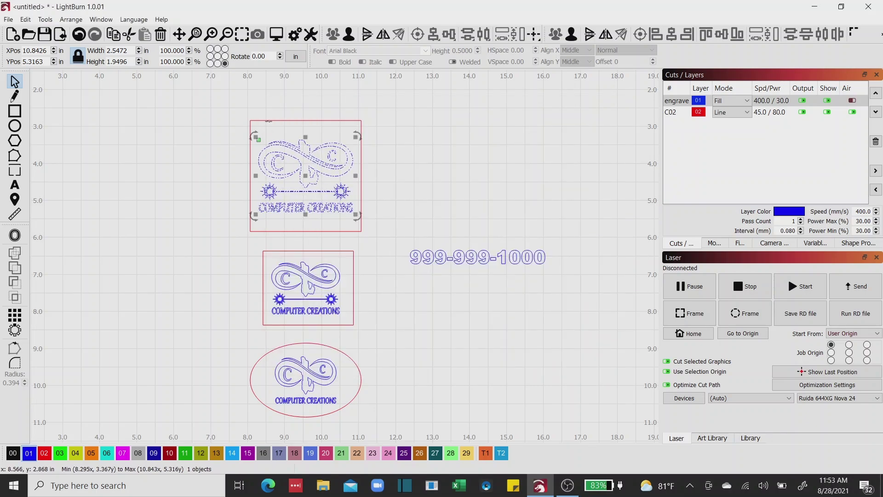
Step: Select only the border of the large square design and preview it
left_click(271, 121)
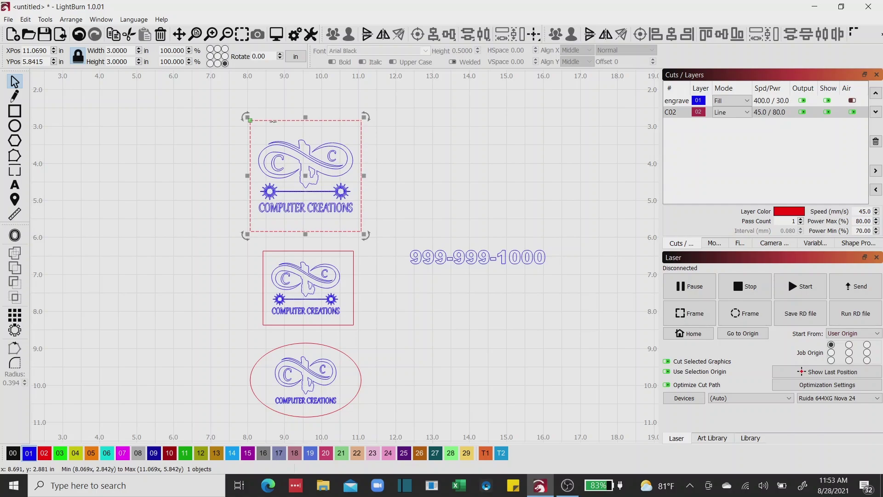
left_click(276, 34)
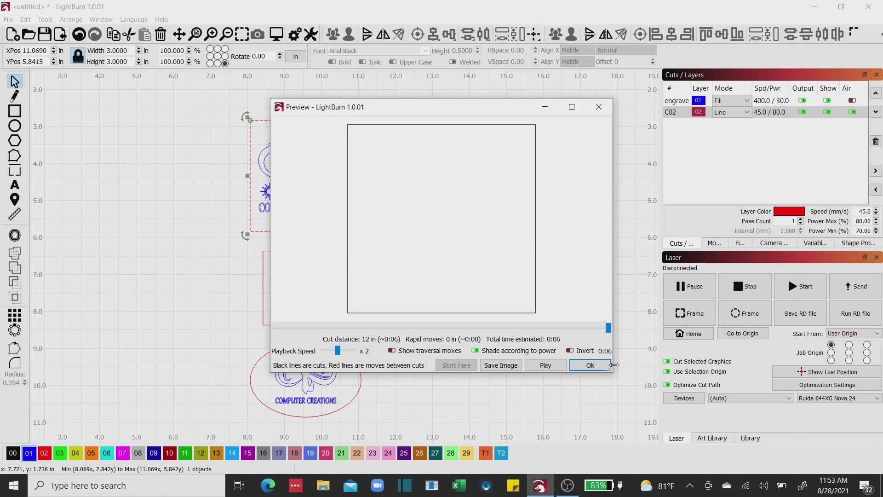
left_click(598, 365)
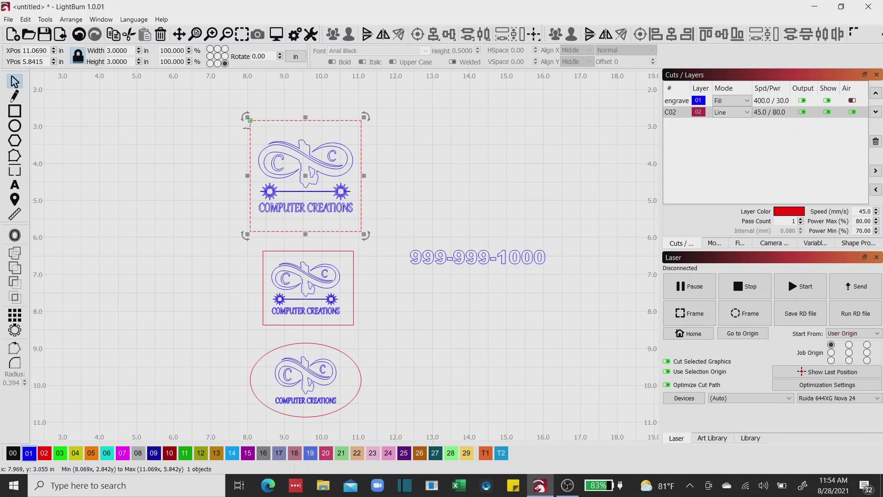
Step: Try selecting the large square design as a whole and its logo alone, and clear the selection
left_click_drag(217, 97, 363, 259)
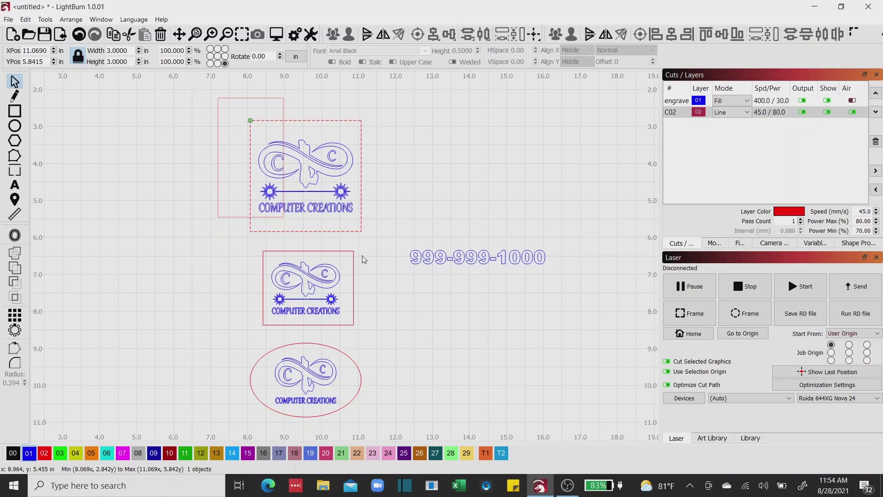
left_click_drag(363, 259, 363, 259)
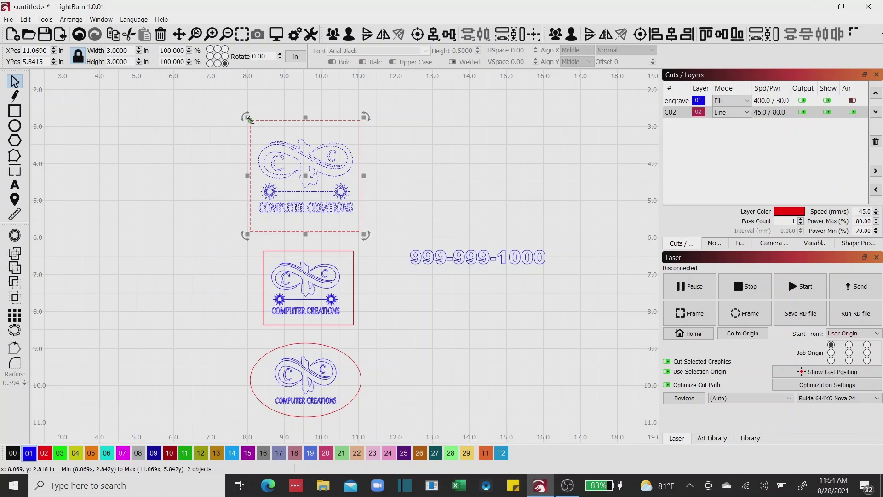
left_click(308, 165)
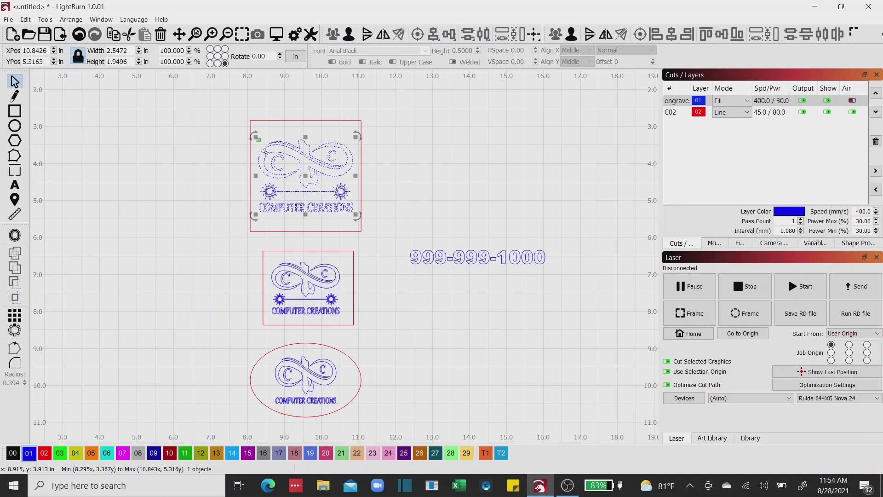
left_click(417, 167)
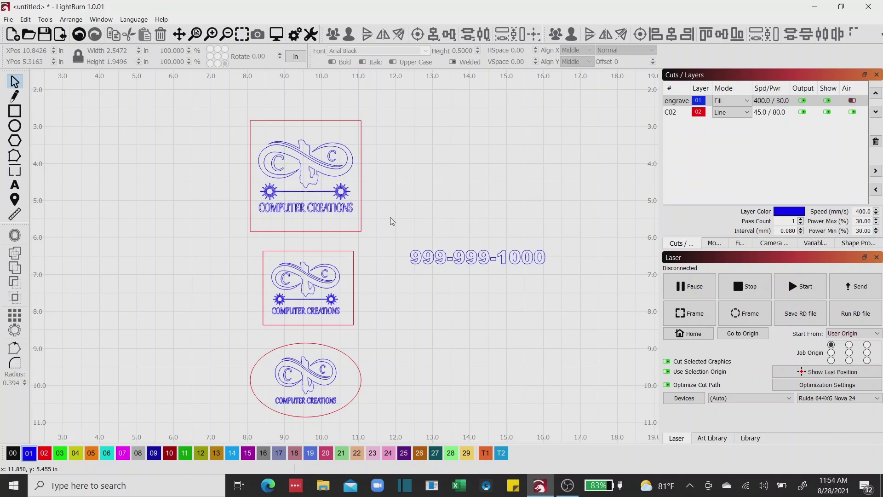
Step: Select the oval design with its border and preview it
left_click_drag(224, 330, 374, 431)
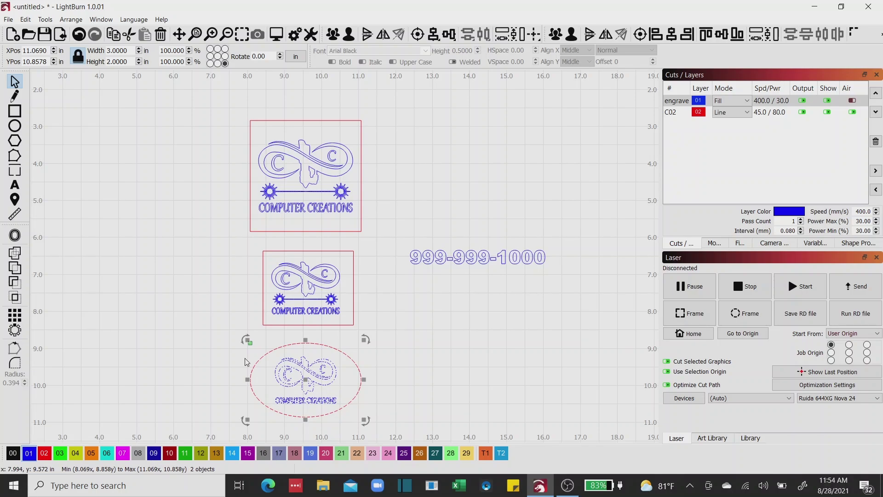
left_click(276, 34)
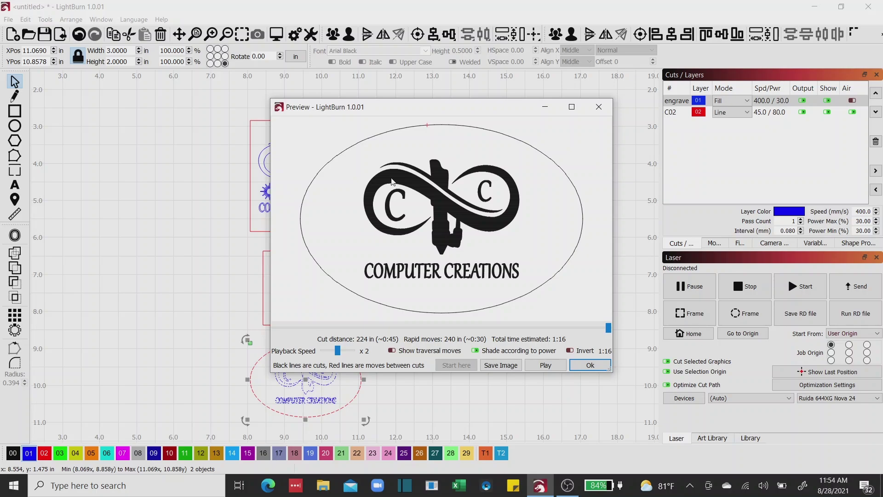
Step: Close the oval design's preview and select only the phone-number text beside the designs
key("Escape")
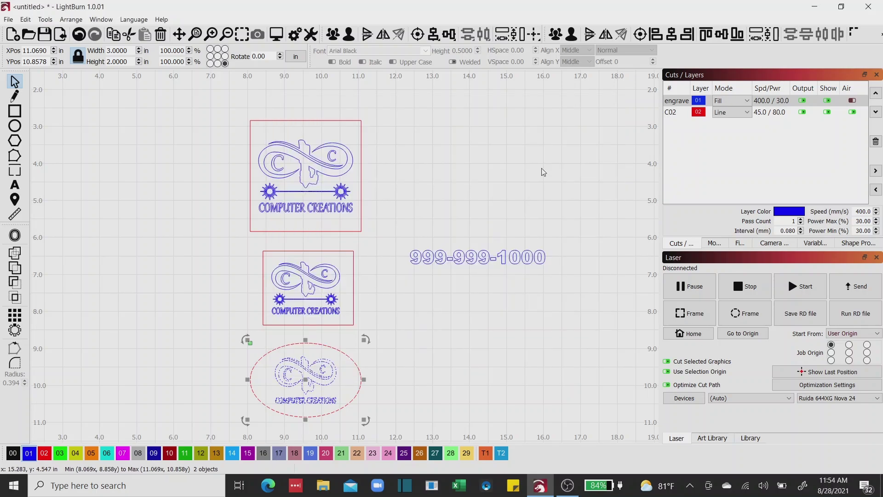
left_click(445, 324)
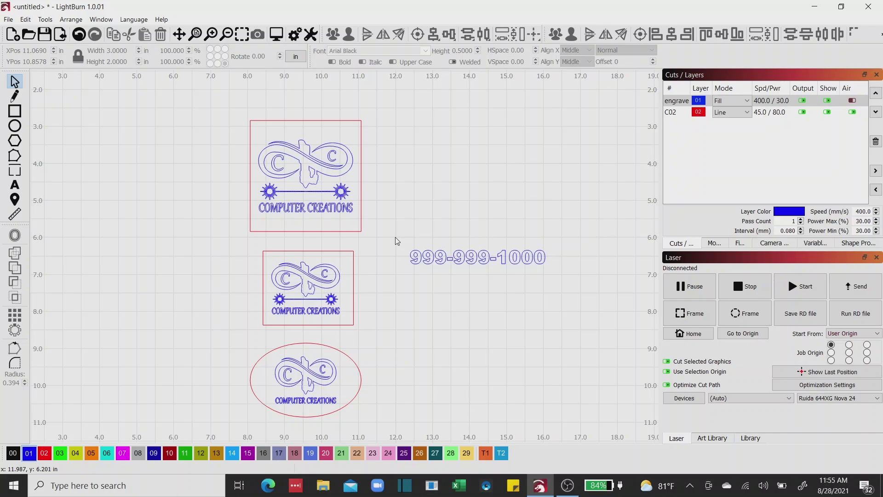
left_click_drag(397, 240, 581, 366)
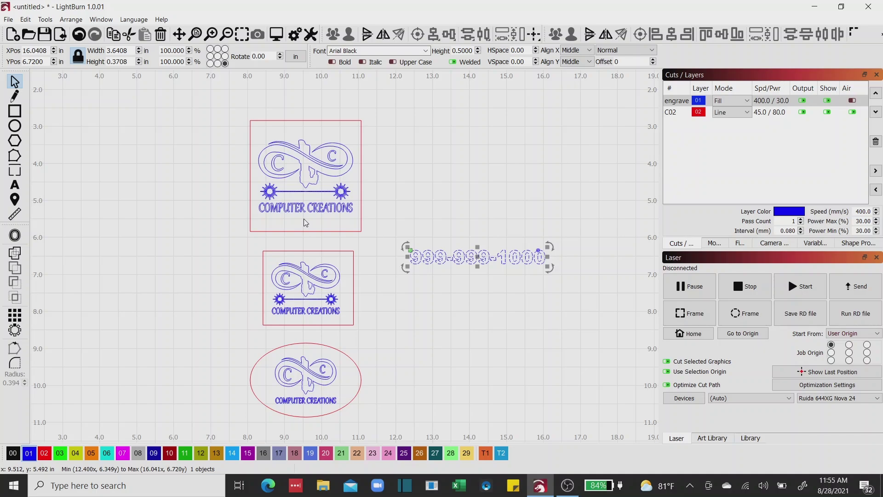
Step: Ungroup the logo inside the oval and assign only its COMPUTER CREATIONS text to layer 03
left_click(306, 381)
scroll(354, 302, "up", 2)
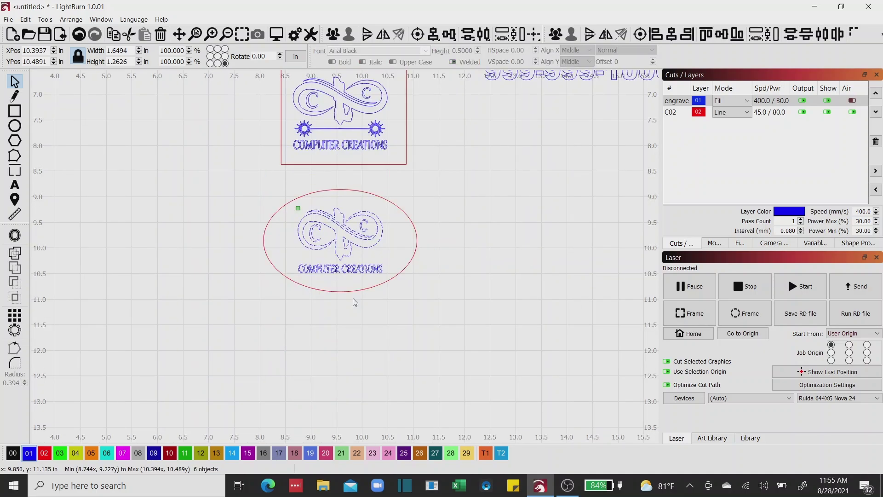
left_click(290, 261)
left_click_drag(290, 257, 394, 281)
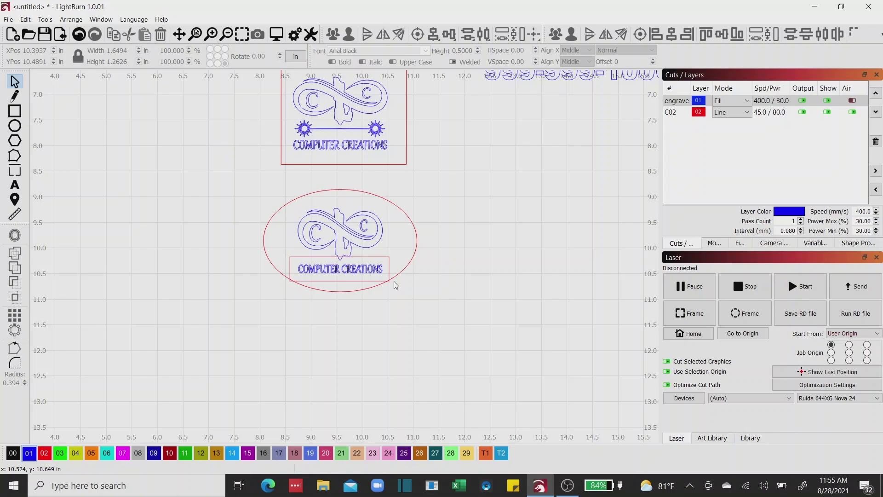
left_click(341, 268)
left_click(60, 453)
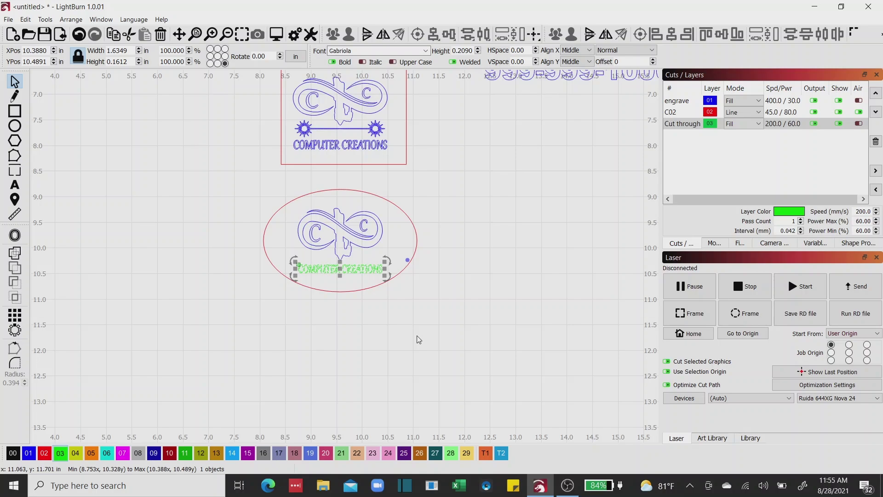
Step: Try selecting the whole oval design, including its border, logo and green text, and clear the selection
scroll(419, 339, "down", 3)
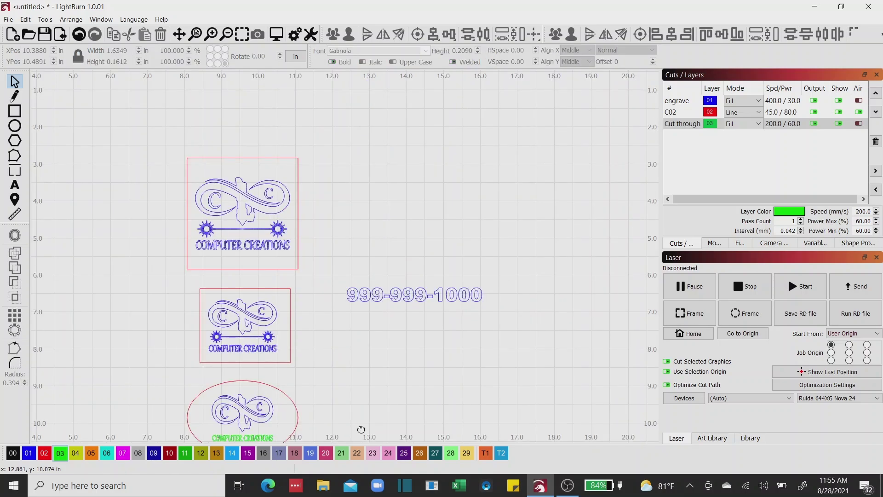
left_click_drag(361, 429, 414, 357)
left_click_drag(216, 296, 417, 408)
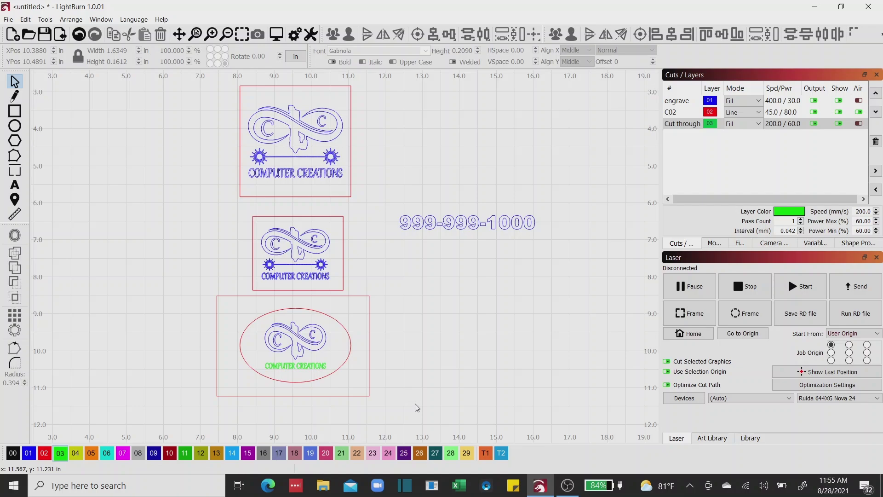
left_click_drag(416, 408, 461, 416)
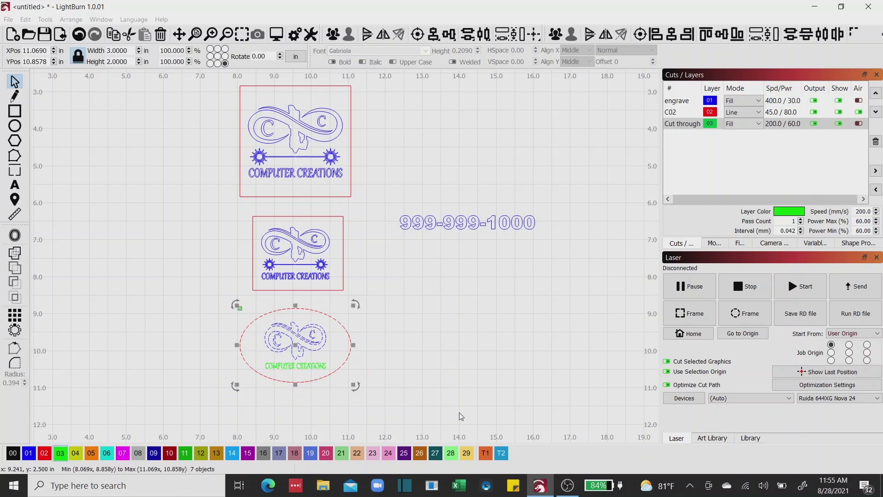
left_click(461, 416)
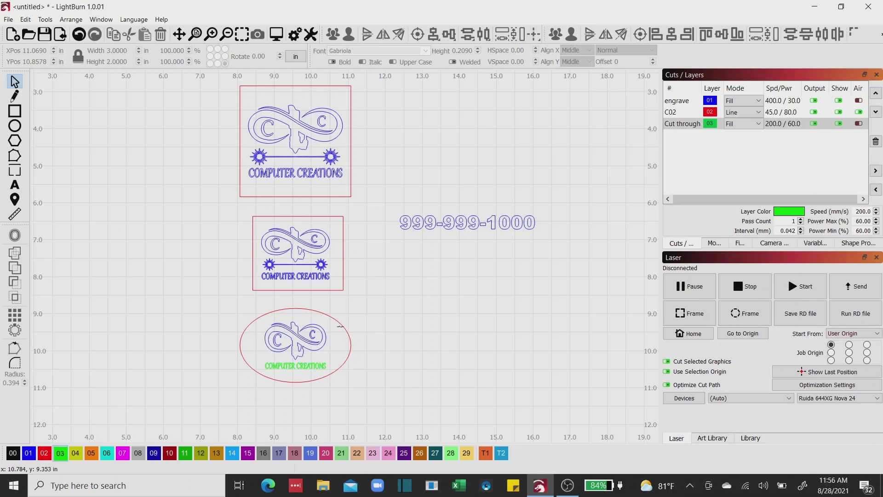
Step: Select the oval border with its infinity logo but without the green text, and preview them
left_click(341, 325)
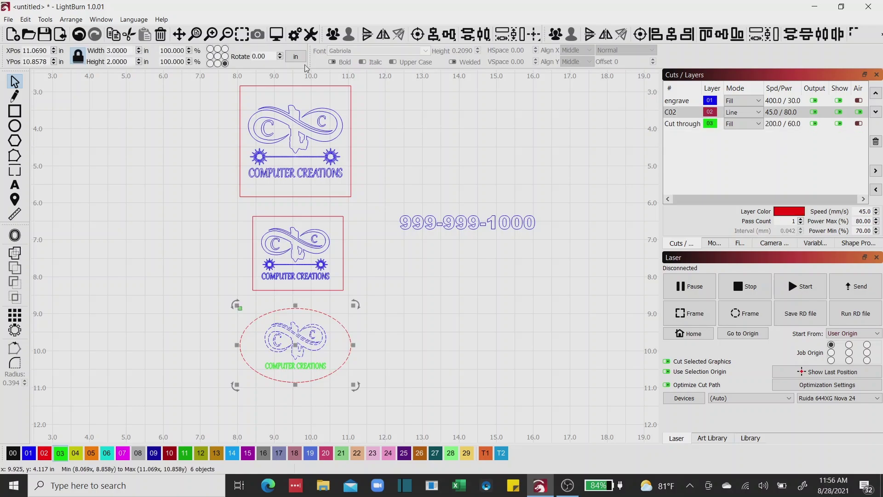
left_click(276, 33)
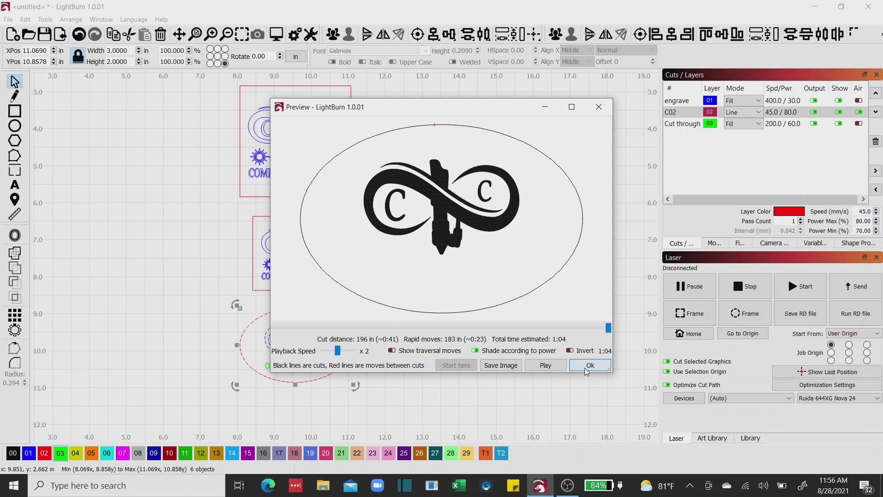
left_click(585, 370)
Step: Turn off output for the C02 layer and preview only the green COMPUTER CREATIONS text of the oval design
scroll(248, 320, "up", 4)
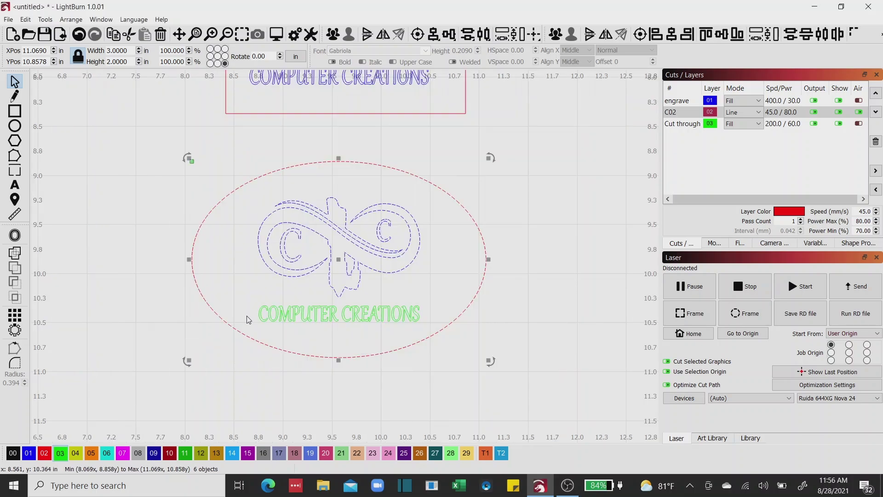
left_click(527, 357)
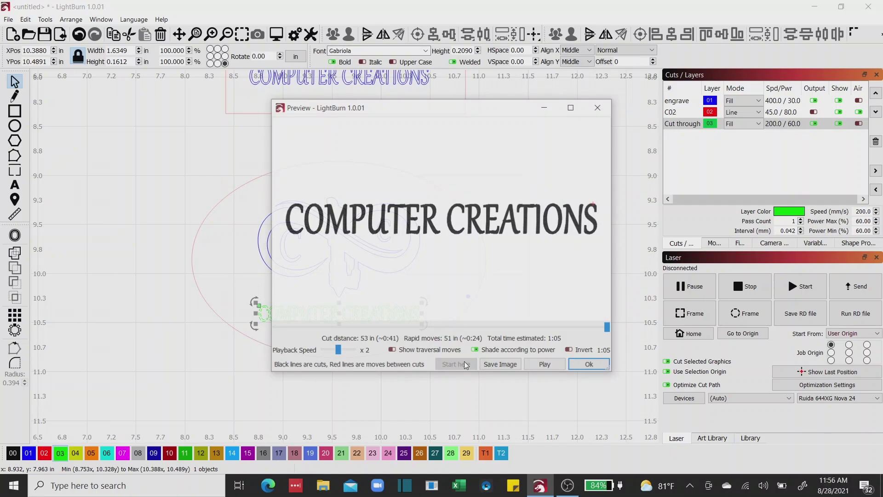
left_click(591, 364)
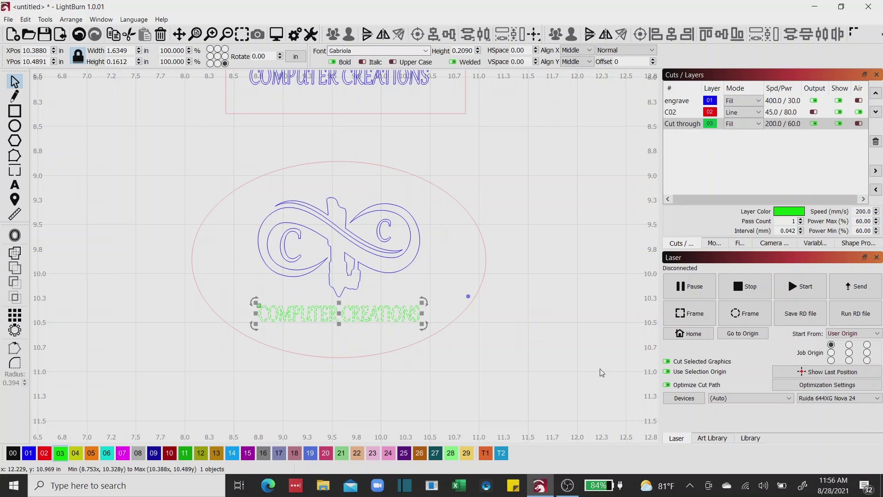
Step: Try selecting only the smaller letter C in the oval logo, and clear the selection
left_click(382, 232)
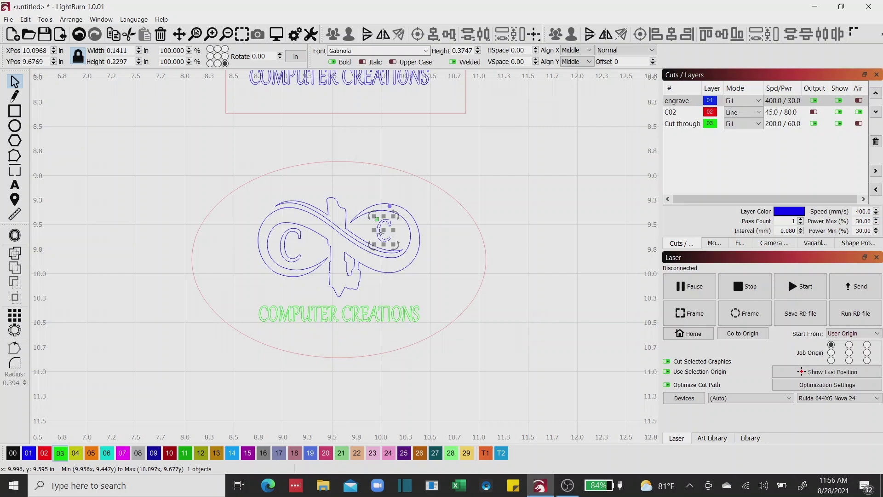
left_click(525, 247)
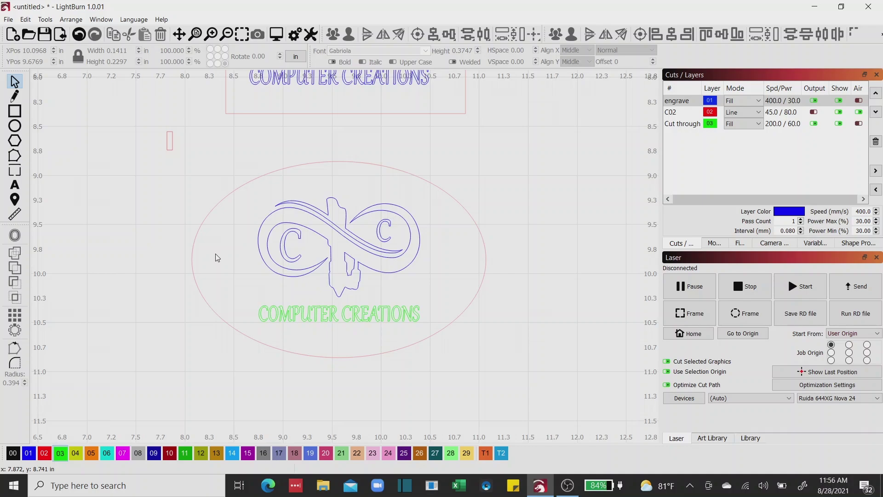
scroll(334, 231, "down", 3)
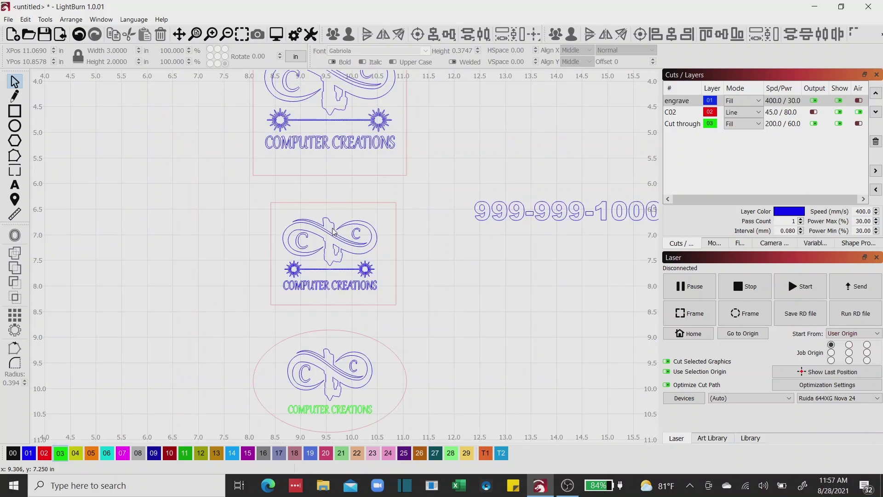
scroll(334, 231, "up", 2)
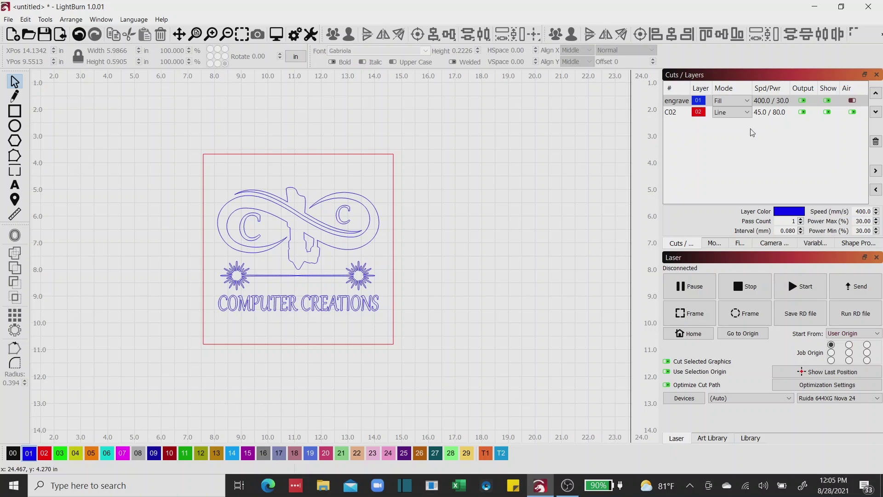
Step: Turn off output for the C02 border layer and disable Use Selection Origin for the single square design
left_click(802, 112)
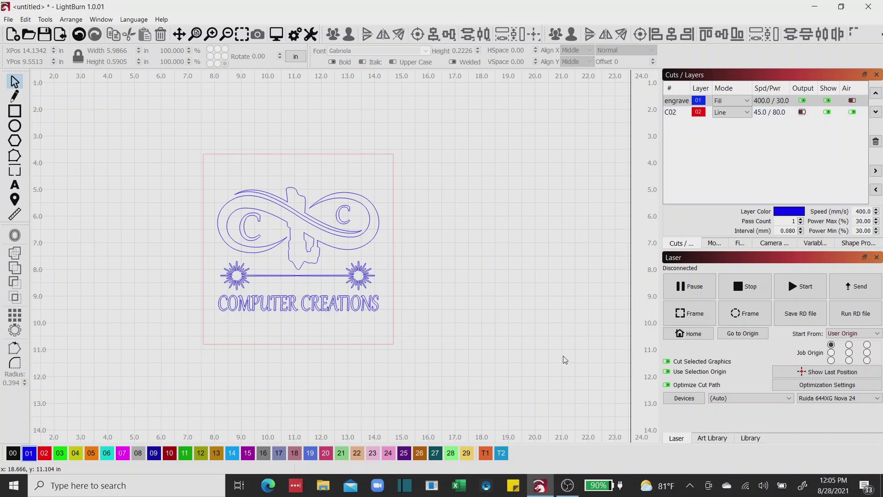
left_click(666, 371)
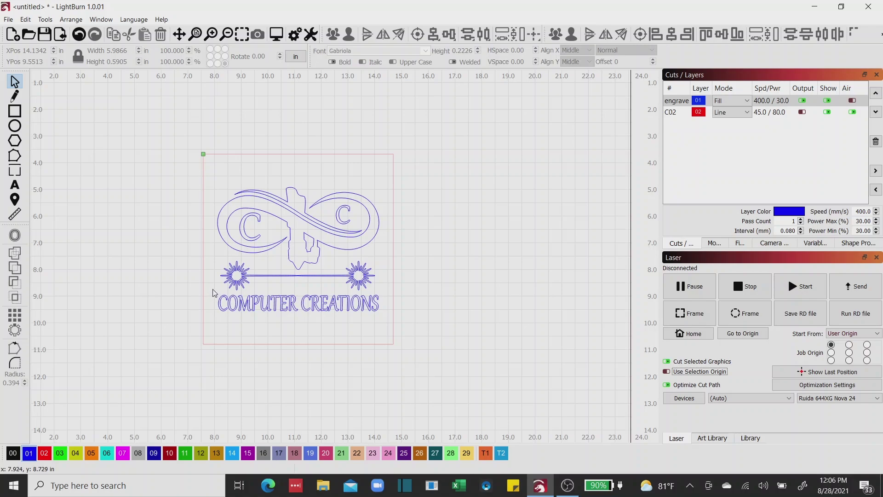
Step: Select only the COMPUTER CREATIONS text inside the square border and preview it
left_click_drag(213, 291, 391, 327)
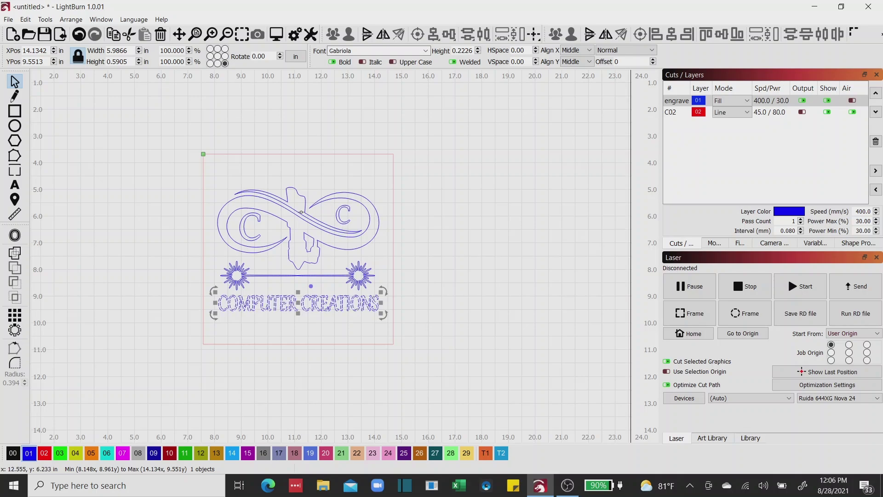
left_click(276, 34)
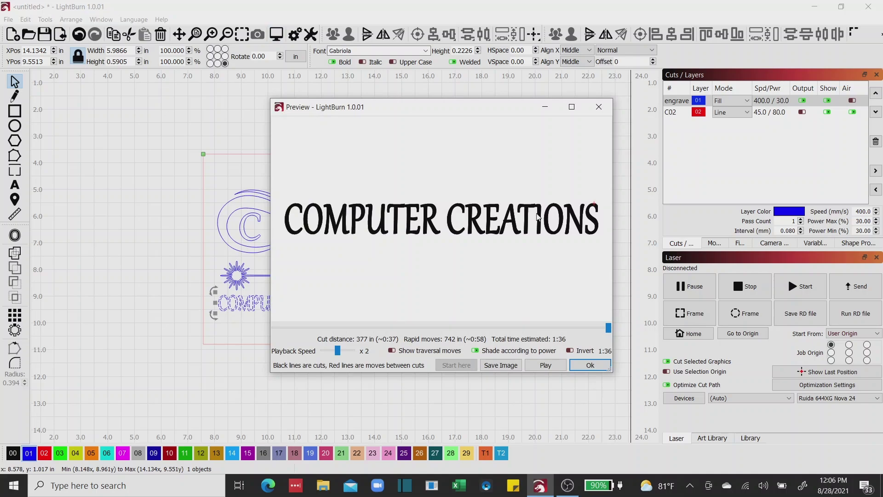
left_click(591, 365)
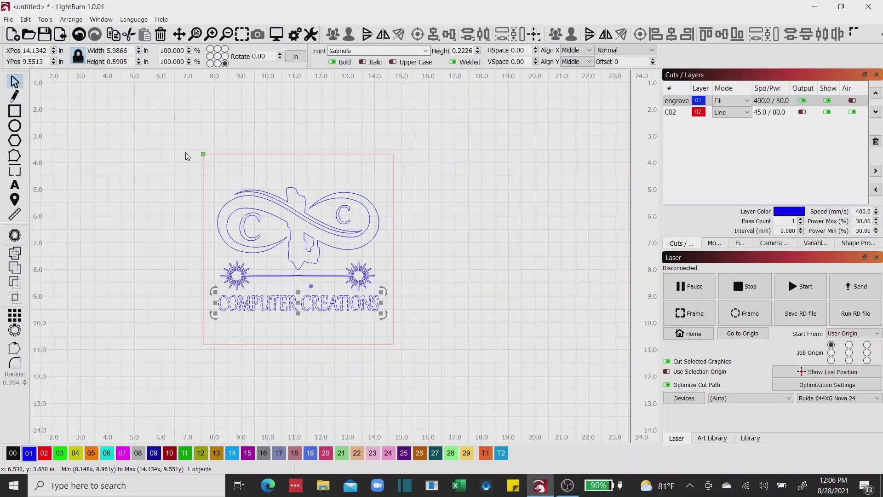
left_click(353, 330)
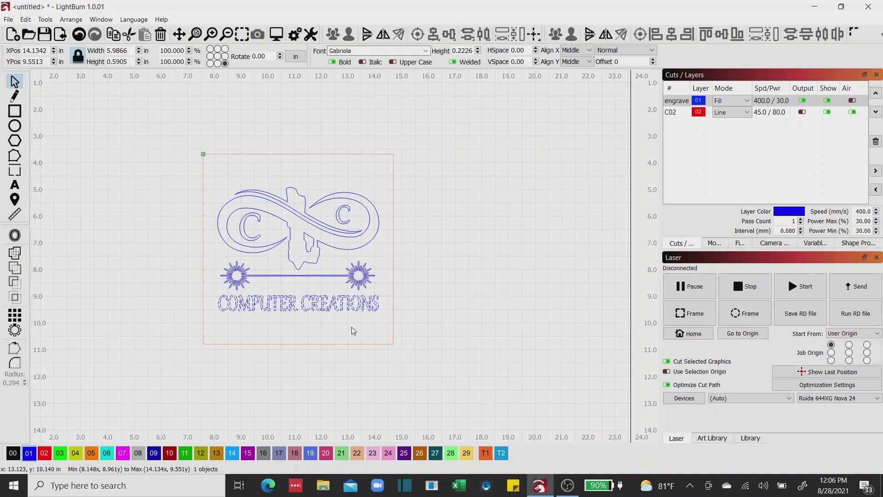
Step: Select only the smaller letter C in the square design's logo and preview it
left_click(337, 221)
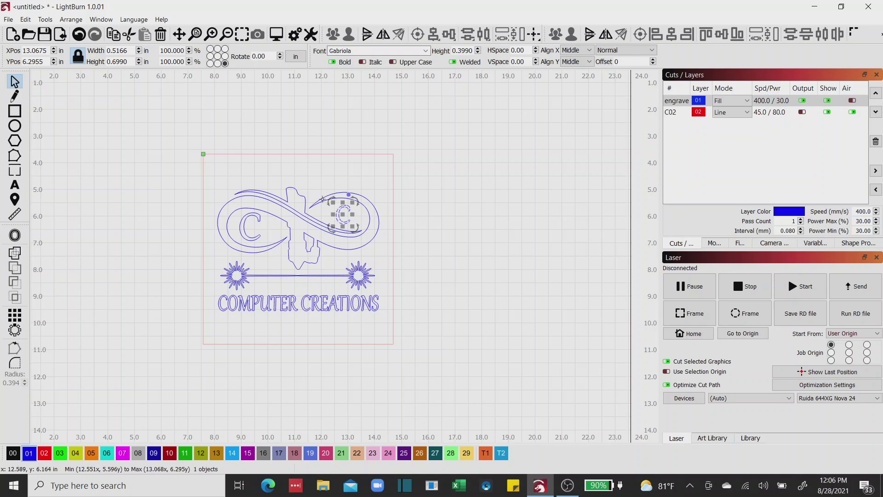
key("alt+p")
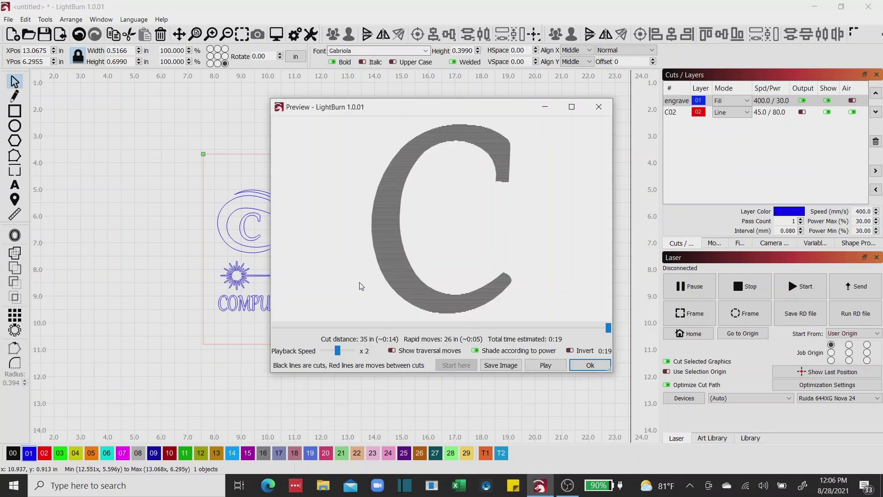
left_click(590, 365)
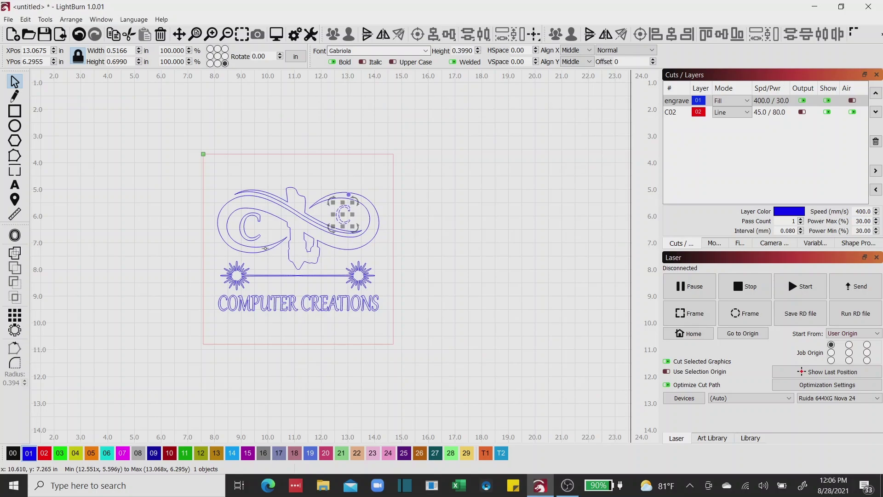
Step: Select only the larger letter C in the square design's logo, preview it and clear the selection
left_click(250, 236)
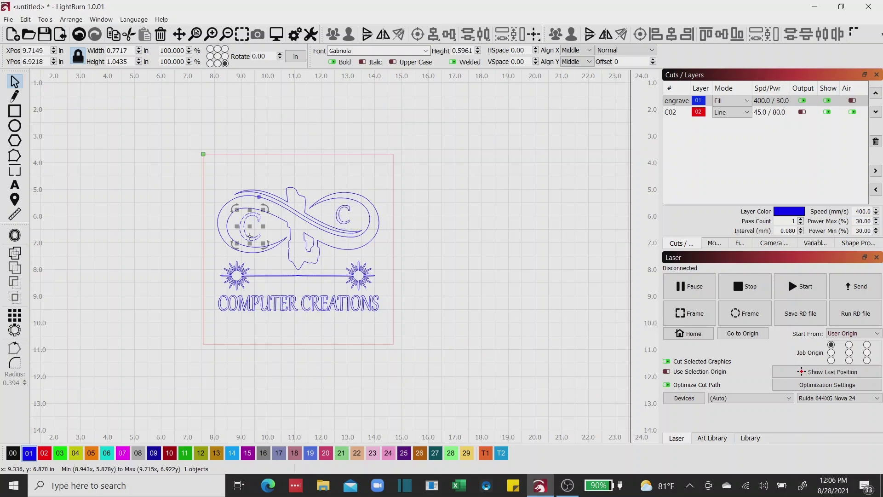
left_click(276, 34)
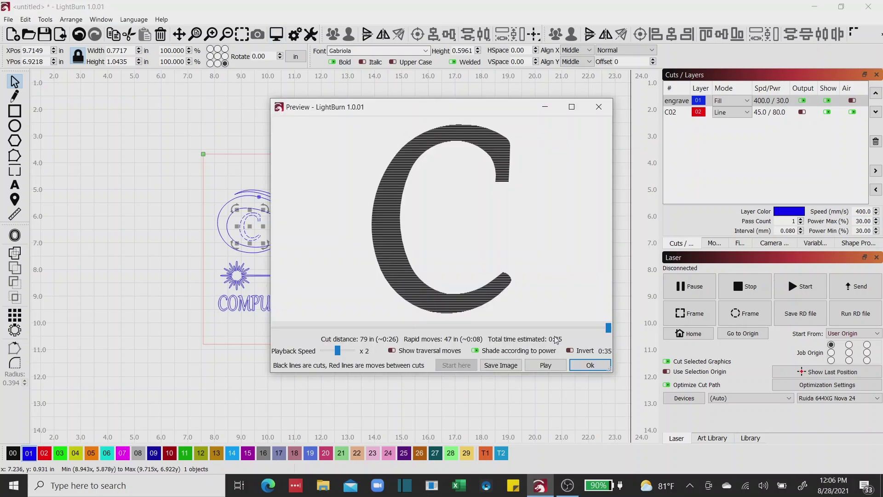
left_click(588, 370)
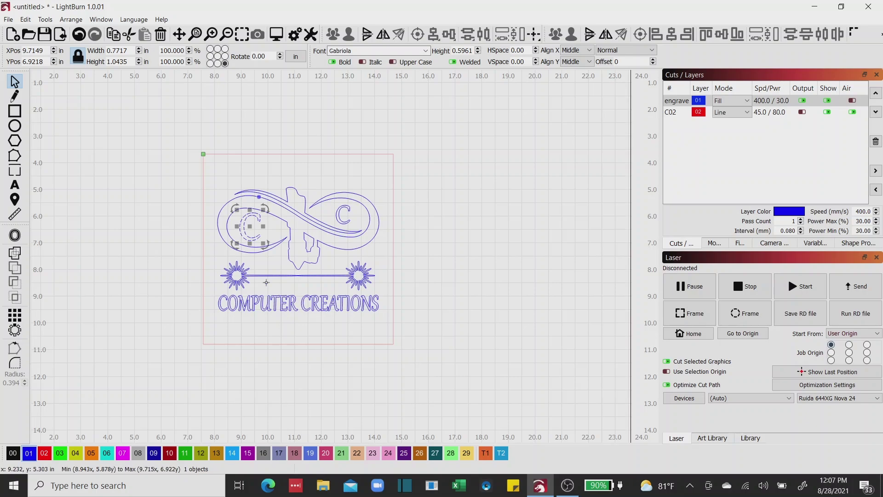
left_click(476, 230)
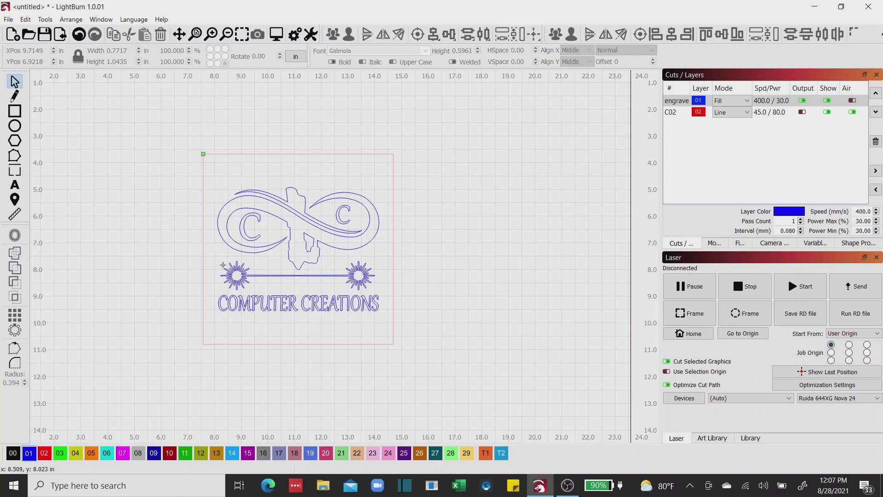
Step: Select the two starbursts with their connecting line above the text and preview them
left_click_drag(213, 254, 379, 301)
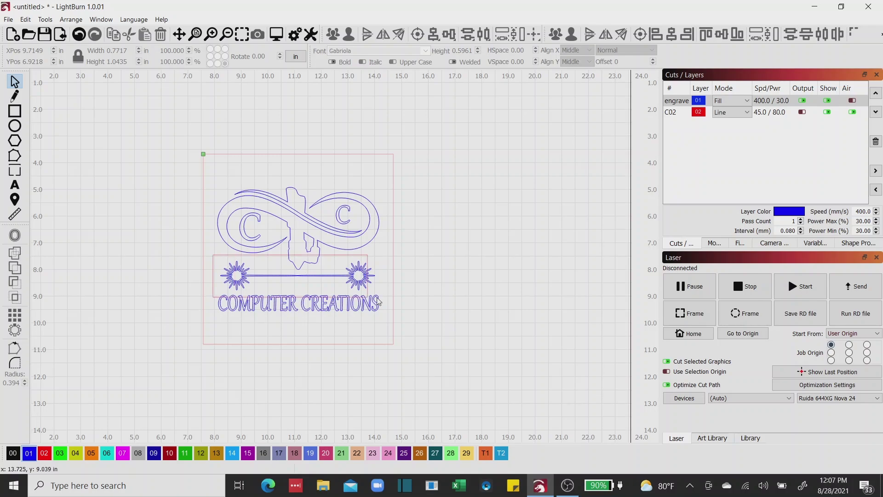
left_click_drag(379, 302, 379, 301)
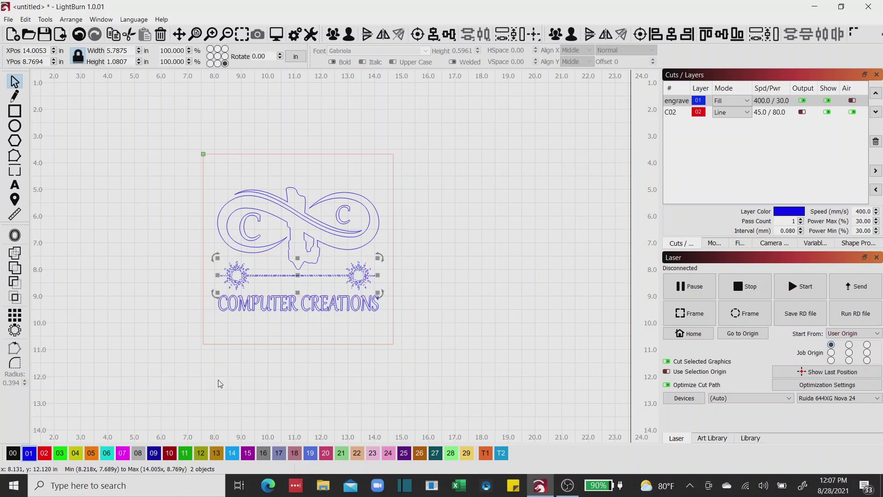
left_click(276, 33)
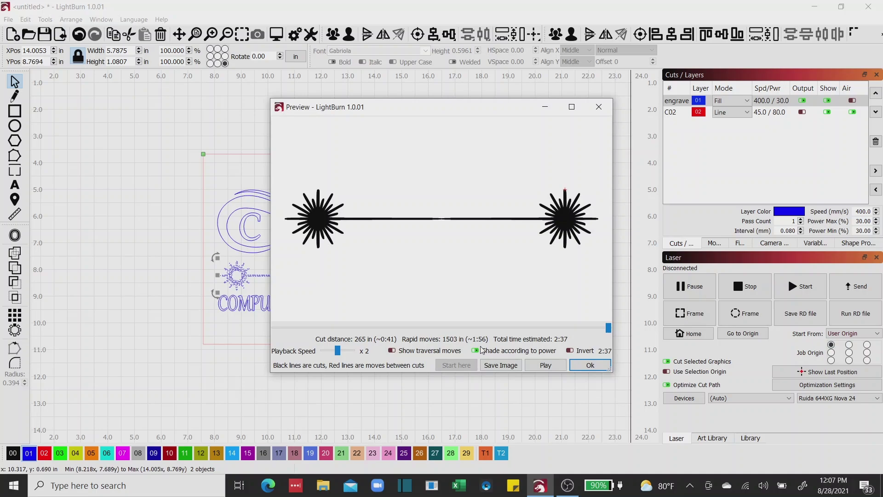
key("Escape")
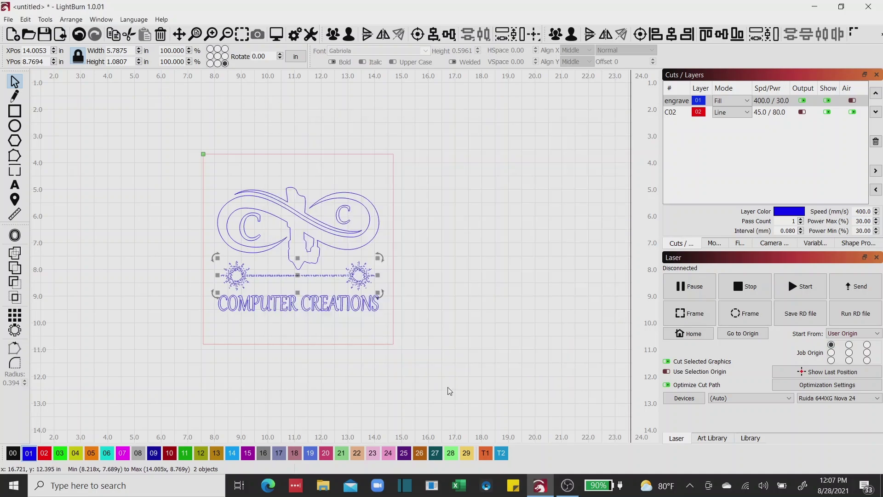